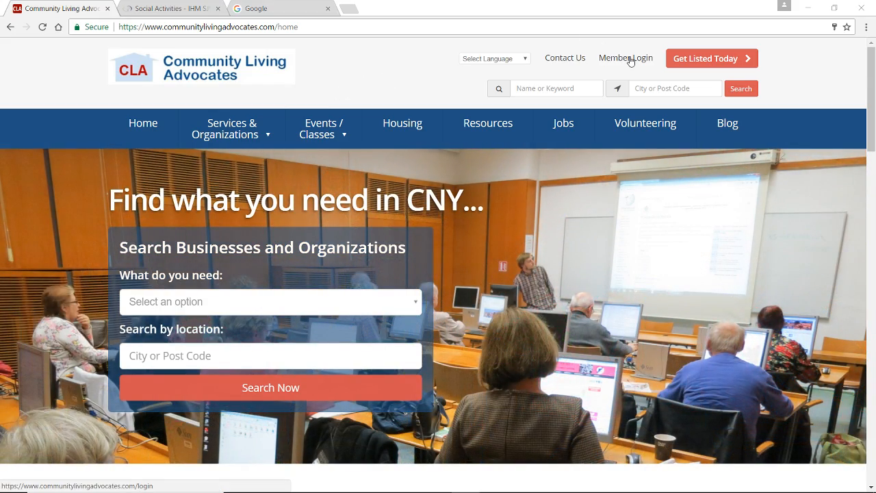
Open the member login page and replace the prefilled email with the account's email address
left_click(631, 60)
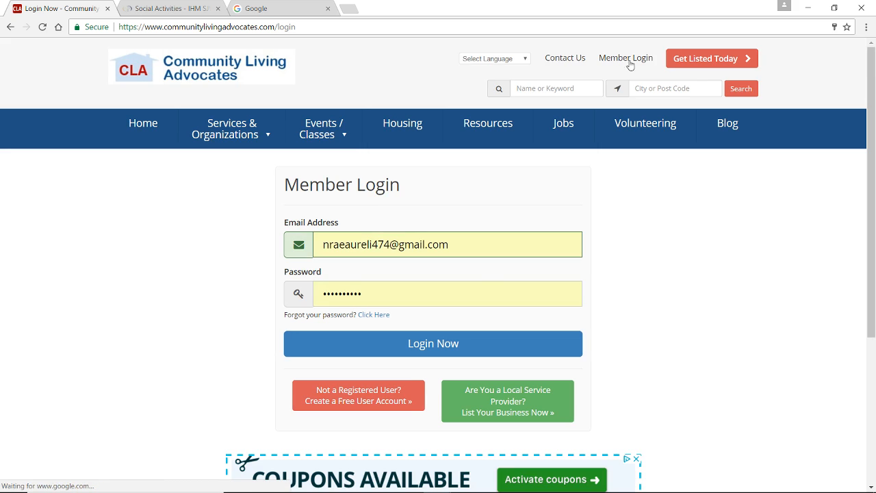
left_click_drag(470, 249, 317, 243)
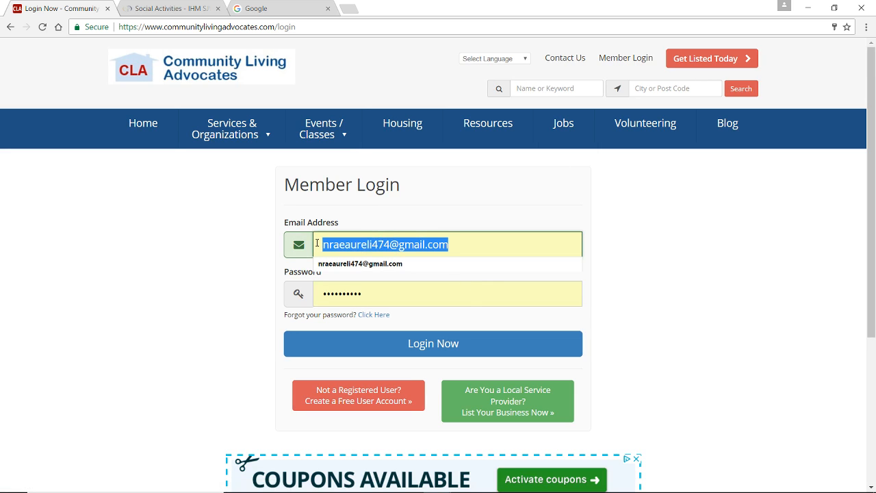
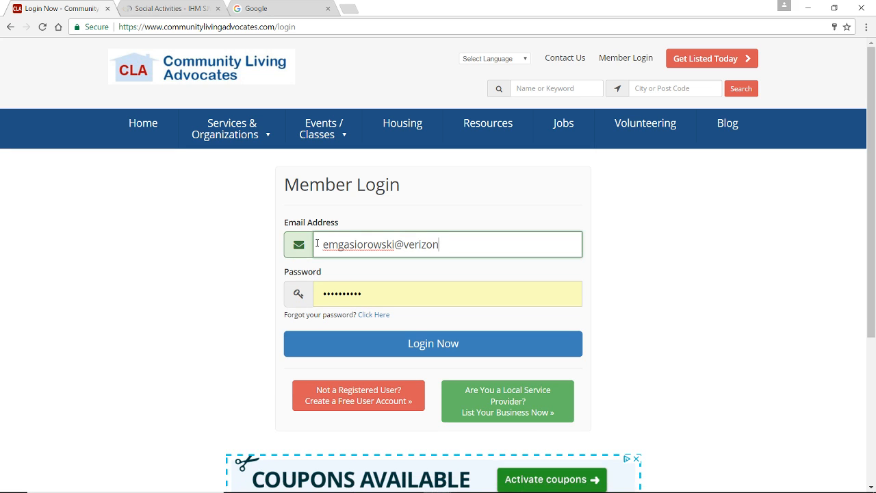
Replace the prefilled password with the account password and log in to the member account
key("Tab")
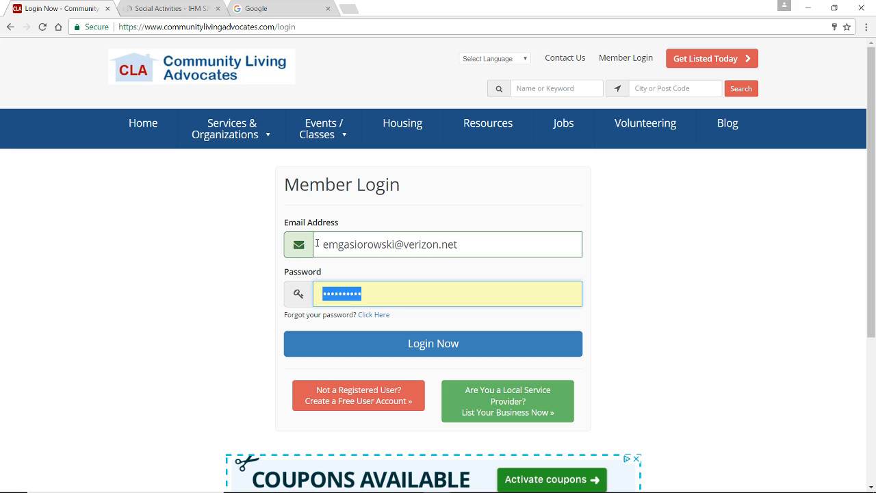
type("••••••••")
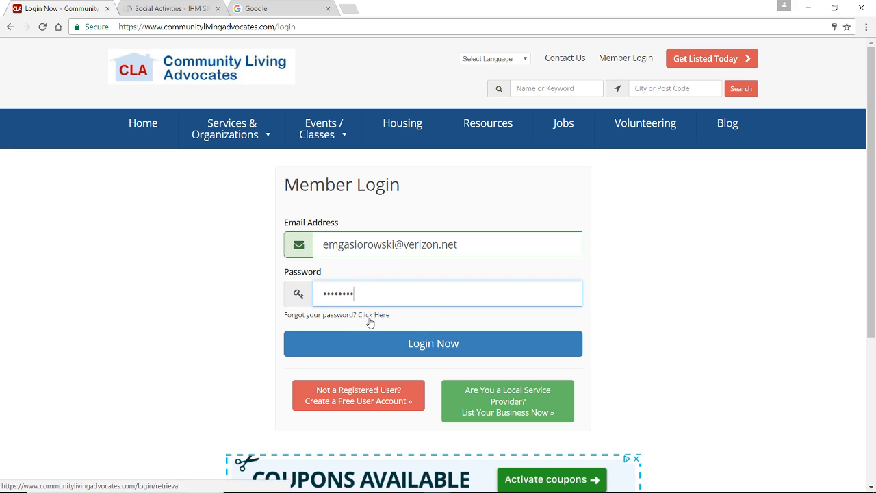
left_click(430, 346)
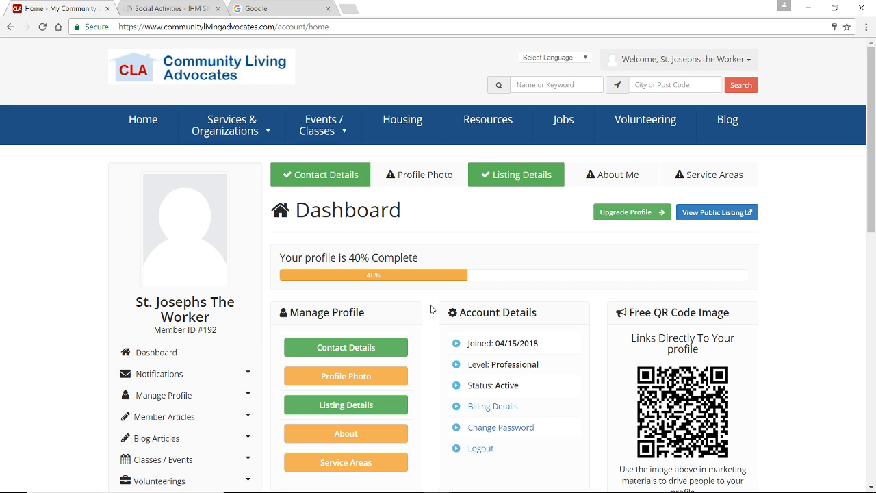
Open the profile's contact details and replace the last name with the contact's actual last name
left_click(382, 353)
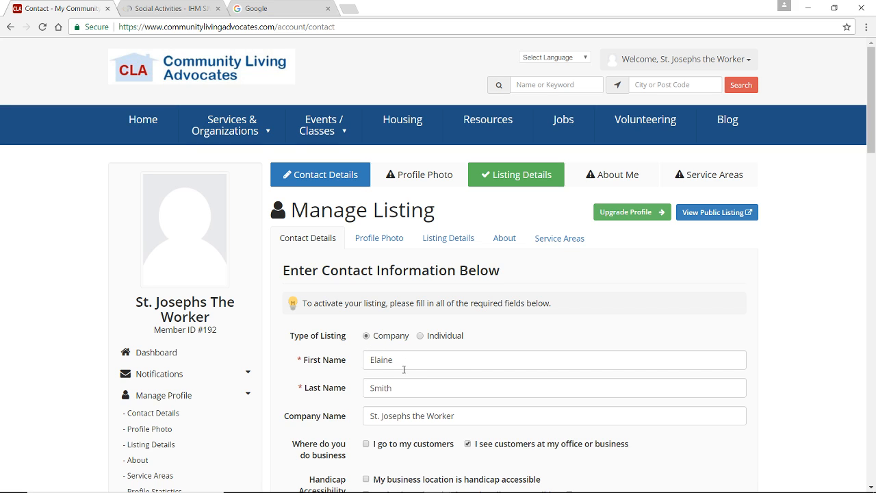
left_click_drag(394, 388, 363, 387)
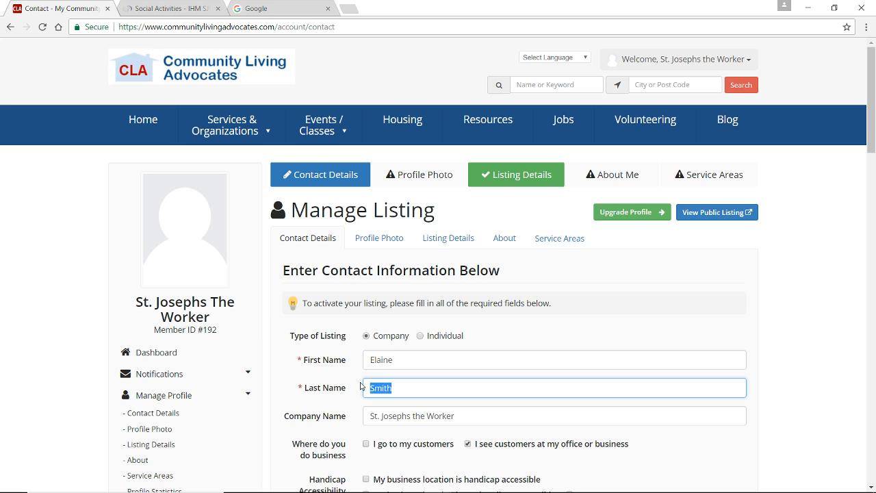
type("Gas")
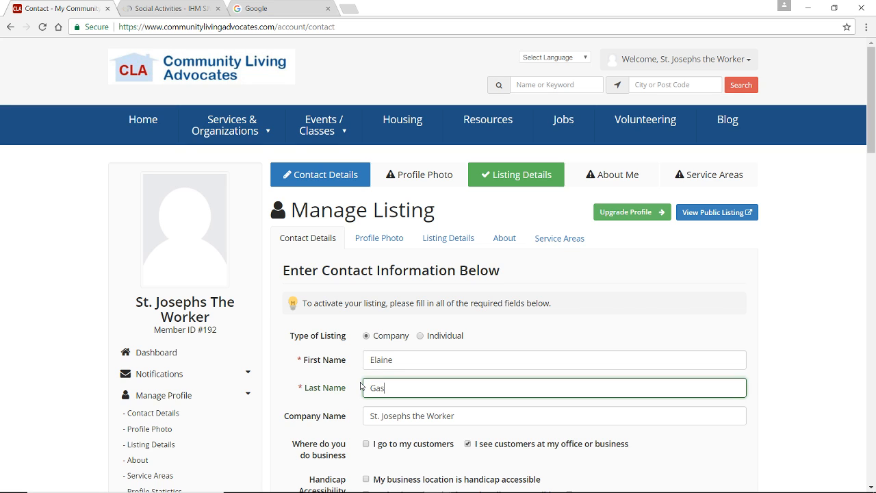
type("iorowski")
left_click(525, 415)
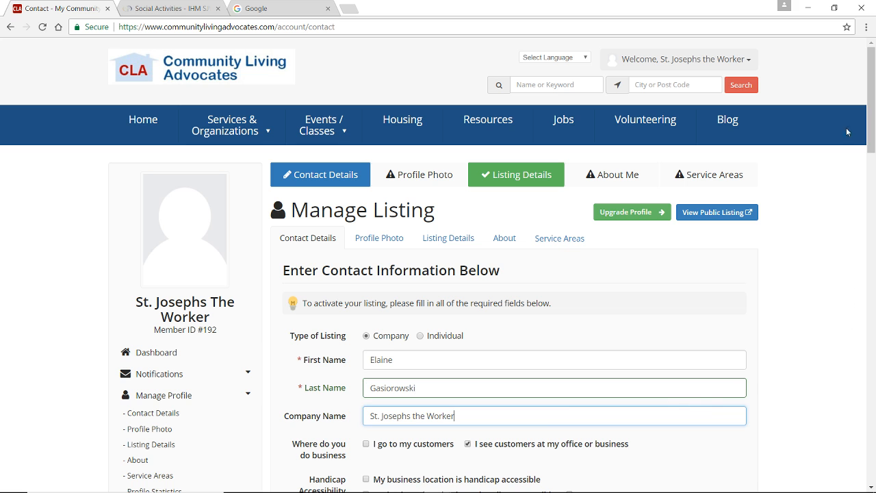
Look through the available top categories for the listing and choose Social
left_click_drag(870, 89, 870, 144)
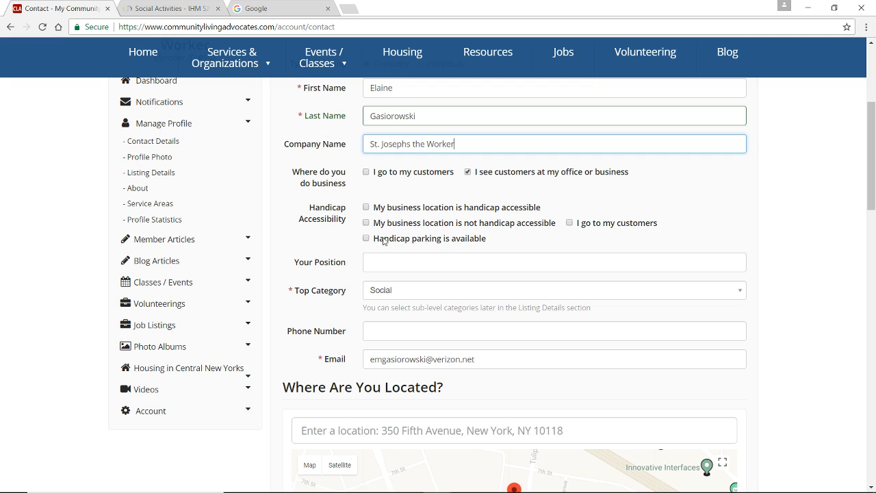
left_click(471, 262)
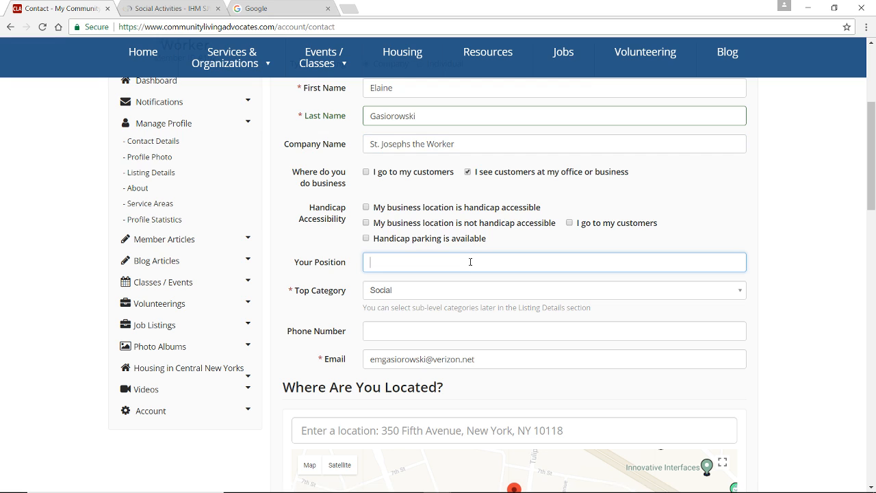
left_click(512, 291)
scroll(725, 346, "up", 2)
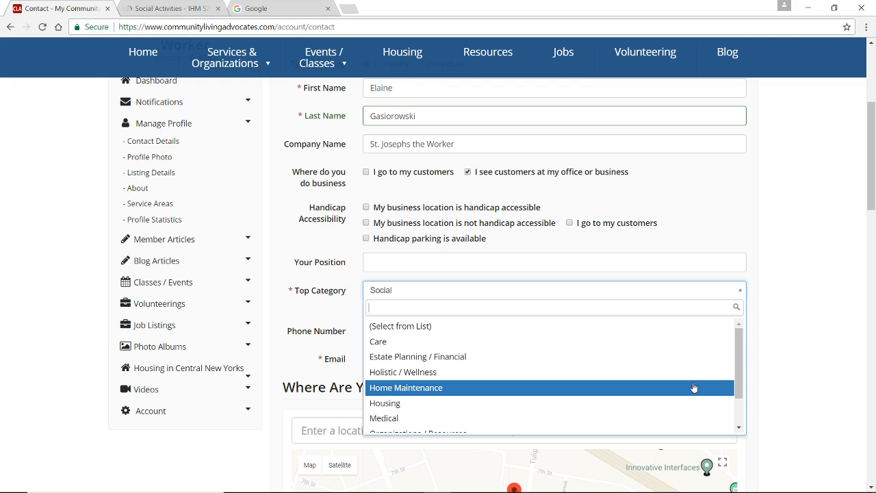
left_click_drag(739, 373, 741, 397)
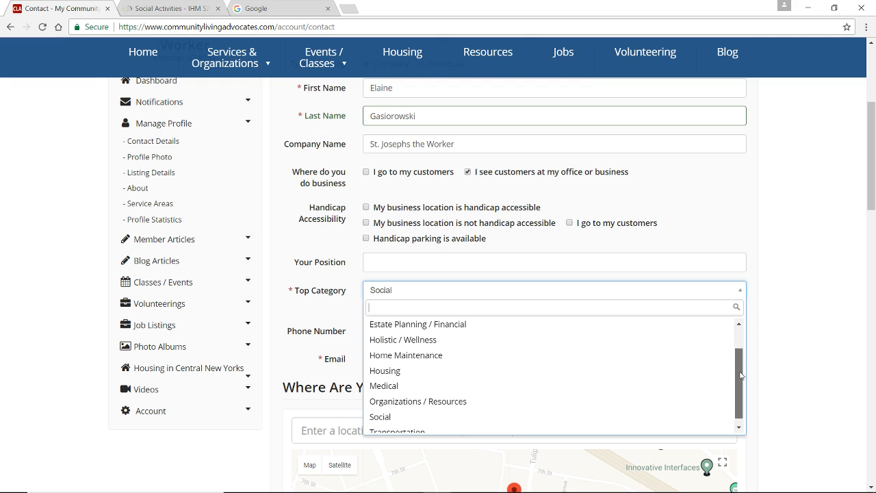
scroll(739, 390, "down", 1)
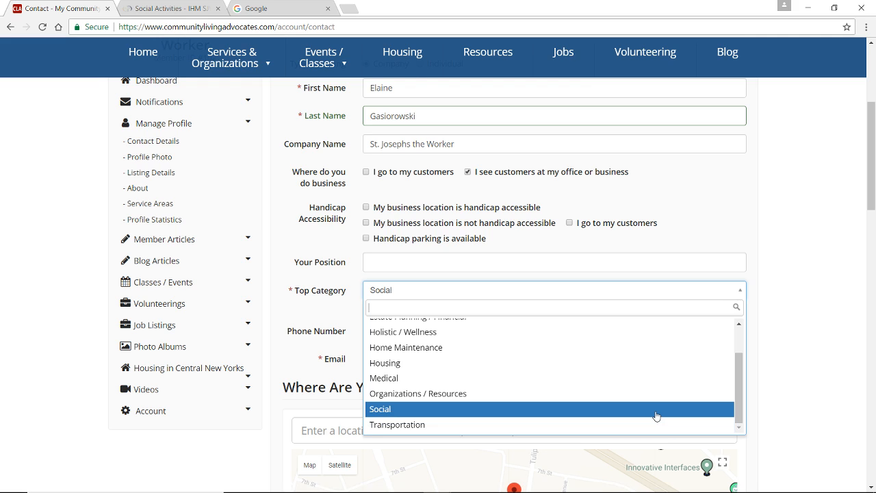
left_click(656, 409)
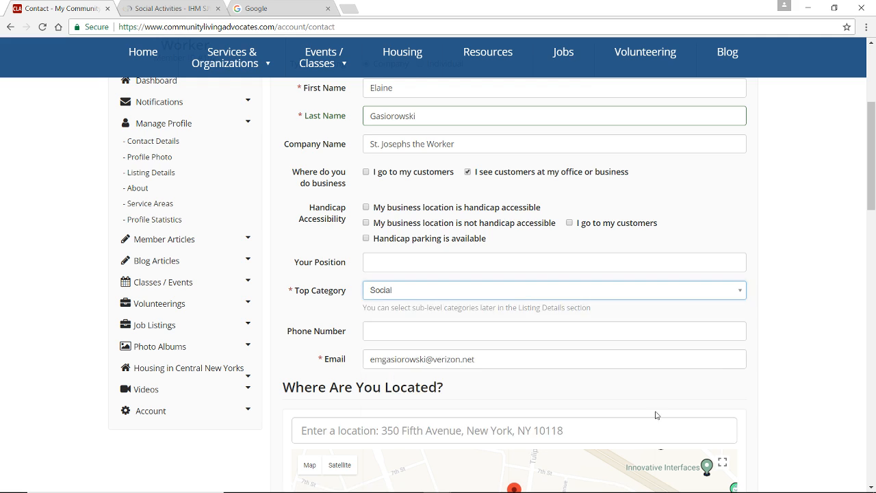
Fill in the organization's phone number in the listing's contact details
left_click(529, 330)
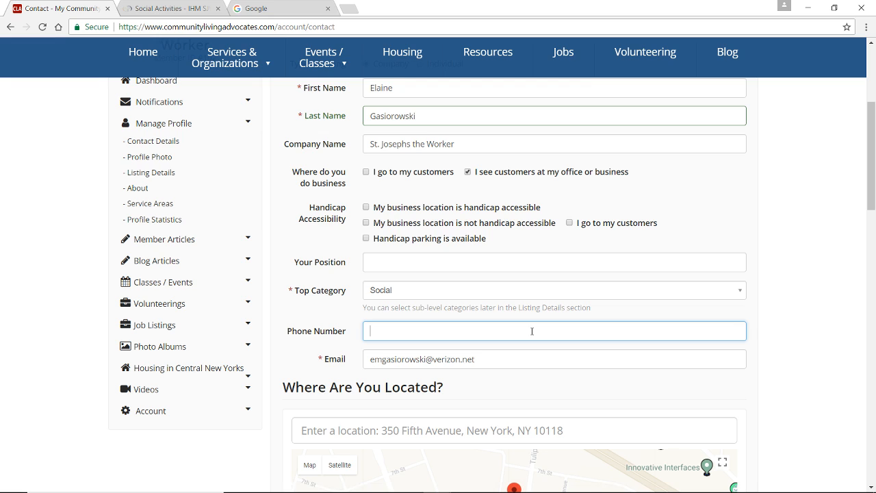
left_click(670, 391)
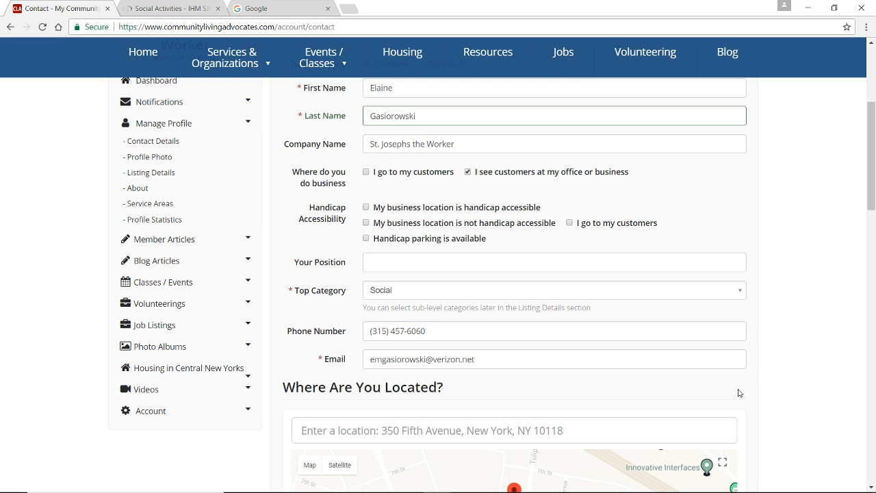
Search the listing's location for "St. Josephs the" and choose the suggested St Joseph the Worker Church
left_click_drag(872, 155, 873, 206)
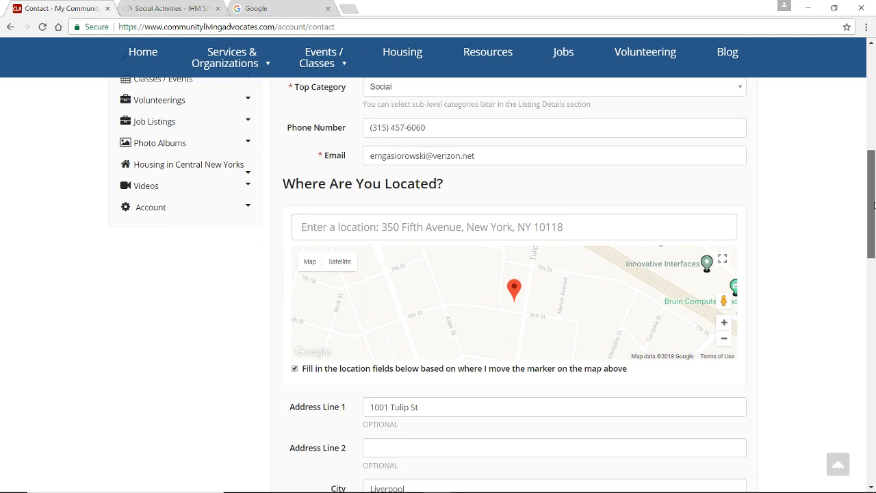
left_click(596, 226)
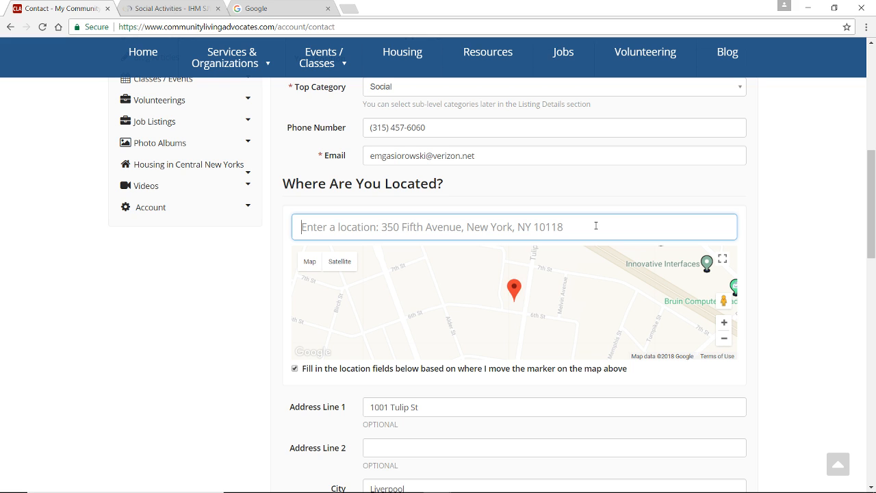
type("Stl")
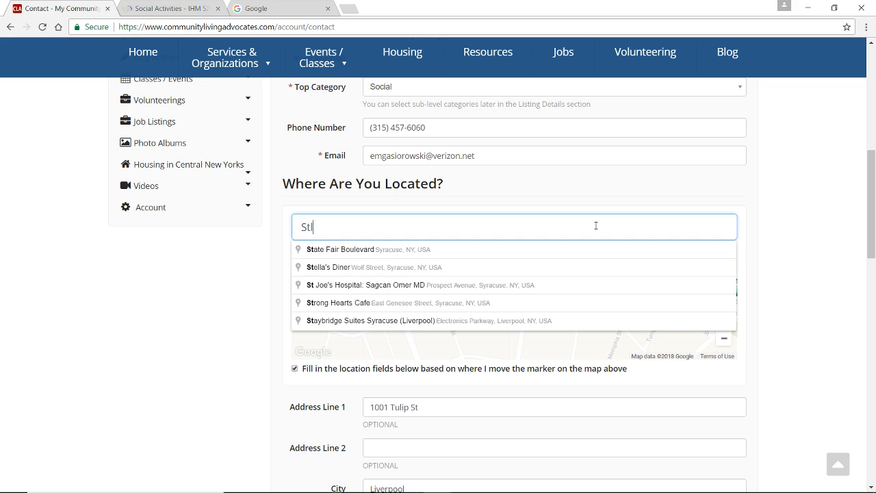
key("BackSpace")
type(". Jo")
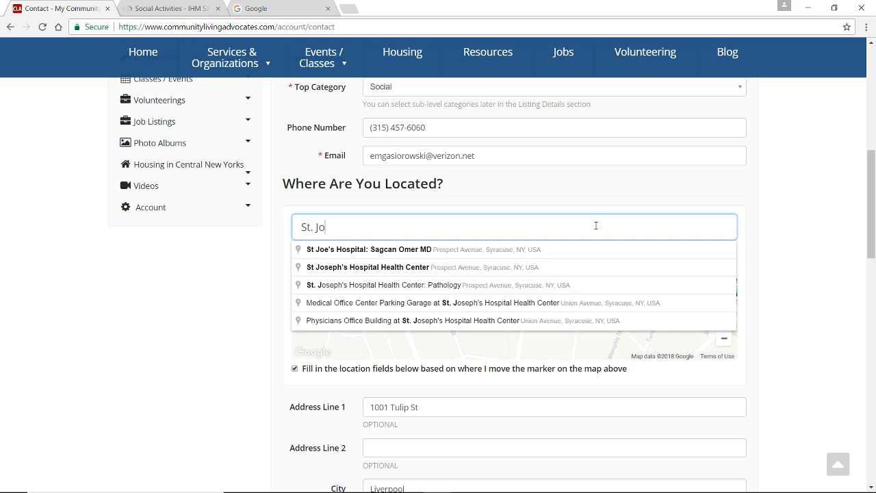
type("seph")
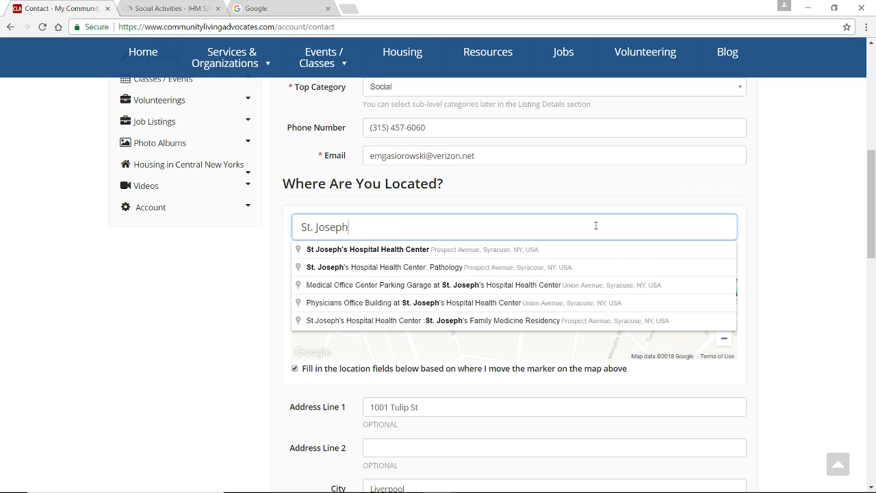
type("s")
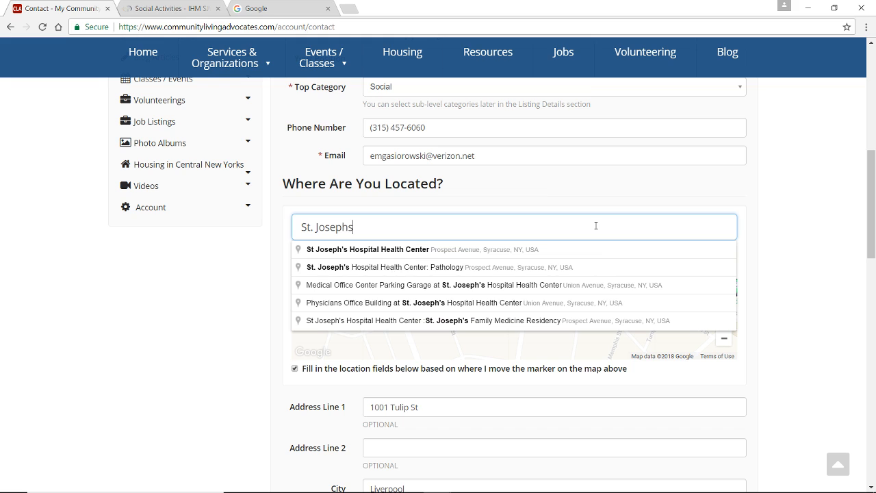
type(" the")
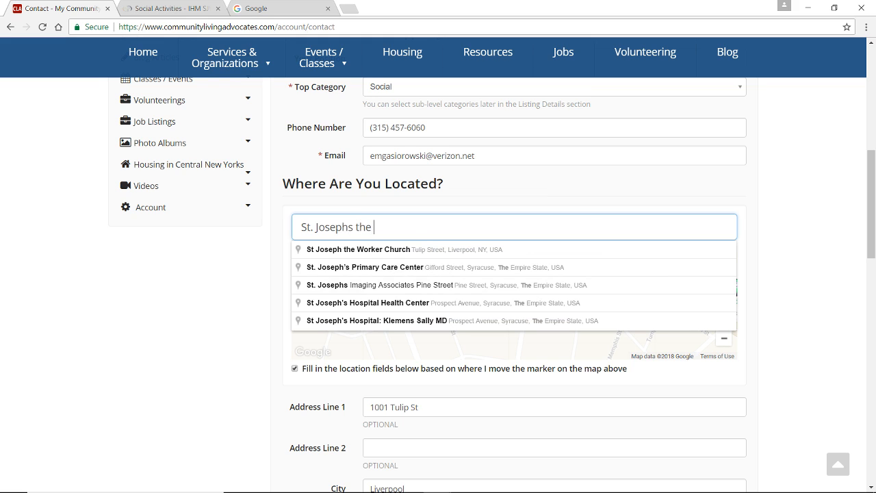
left_click(432, 252)
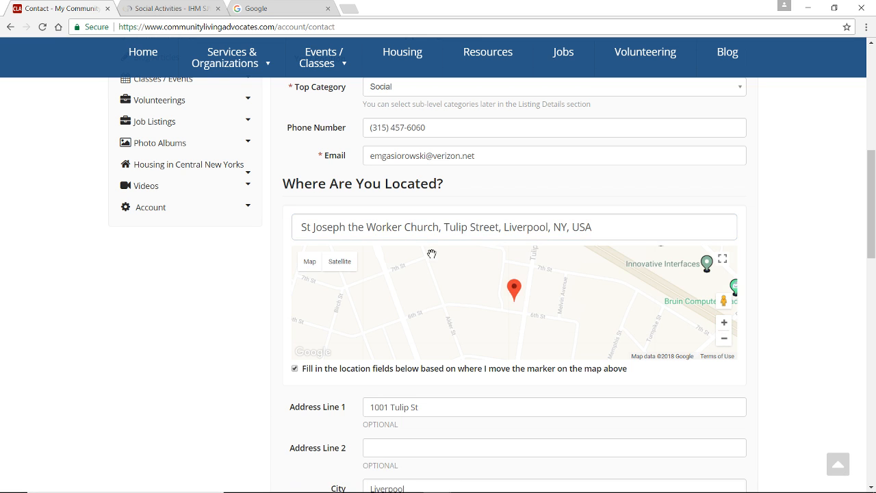
Clear the existing address from the Website field in the listing's website links
scroll(438, 257, "down", 2)
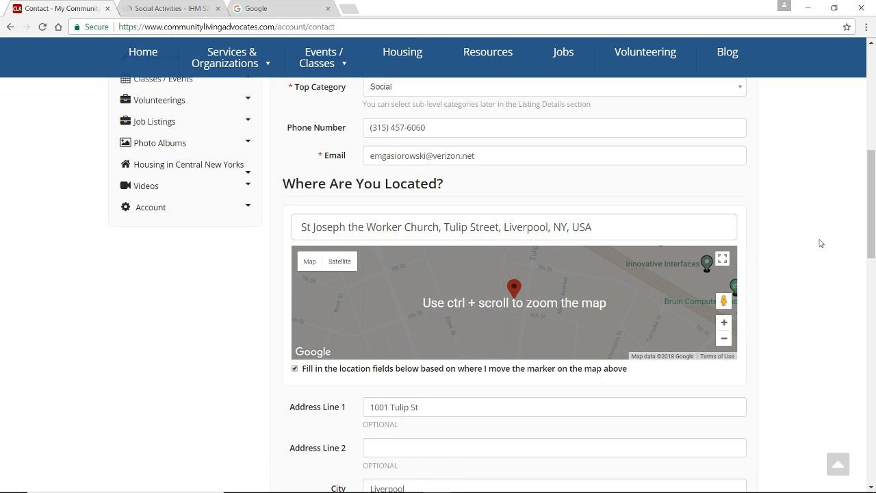
scroll(872, 233, "down", 4)
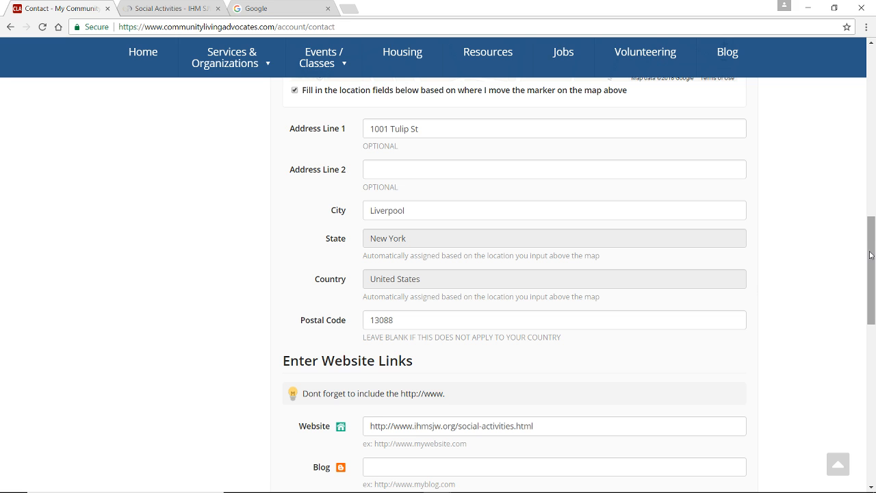
left_click_drag(870, 254, 870, 303)
left_click_drag(540, 226, 364, 226)
key("BackSpace")
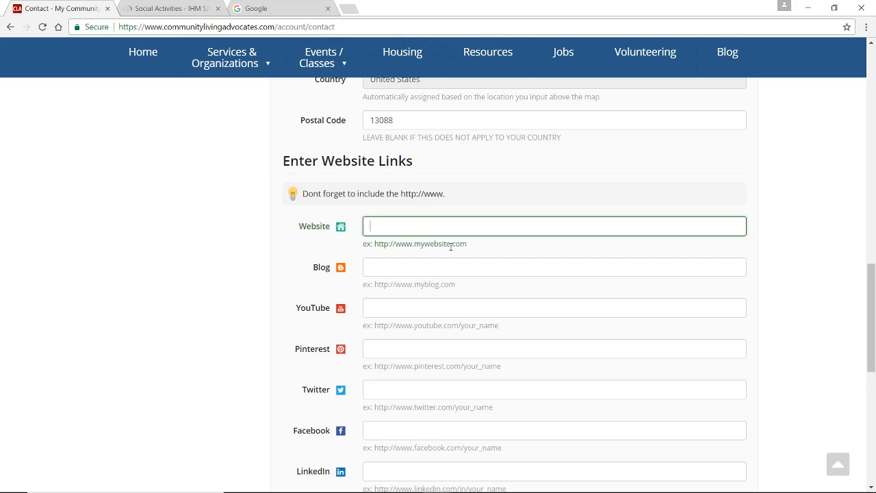
mouse_move(874, 314)
left_mouse_down()
mouse_move(874, 361)
mouse_move(874, 317)
left_mouse_up()
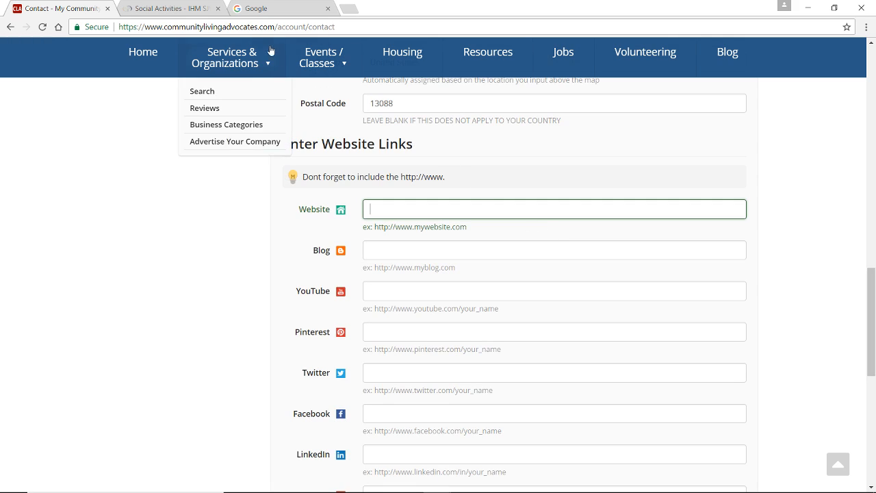
Copy the web address of the parish website's Social Activities page, which contains the Senior Club section
left_click(174, 10)
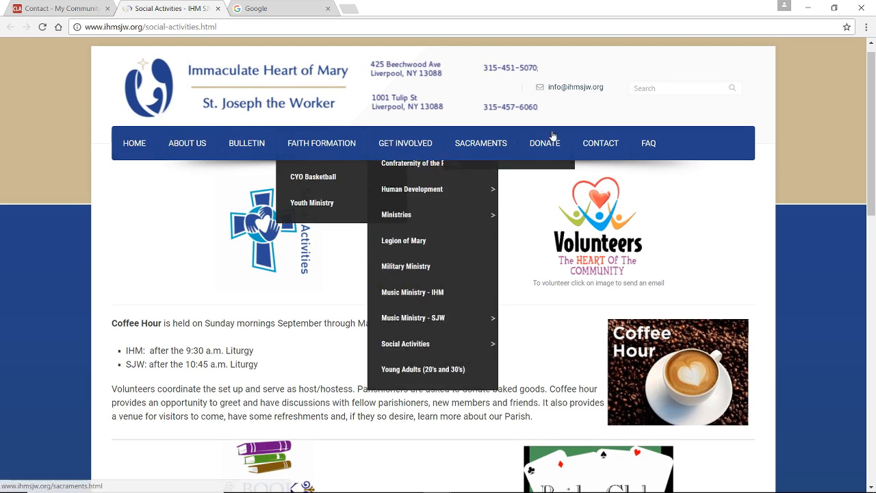
mouse_move(405, 143)
scroll(424, 140, "down", 4)
scroll(441, 140, "down", 7)
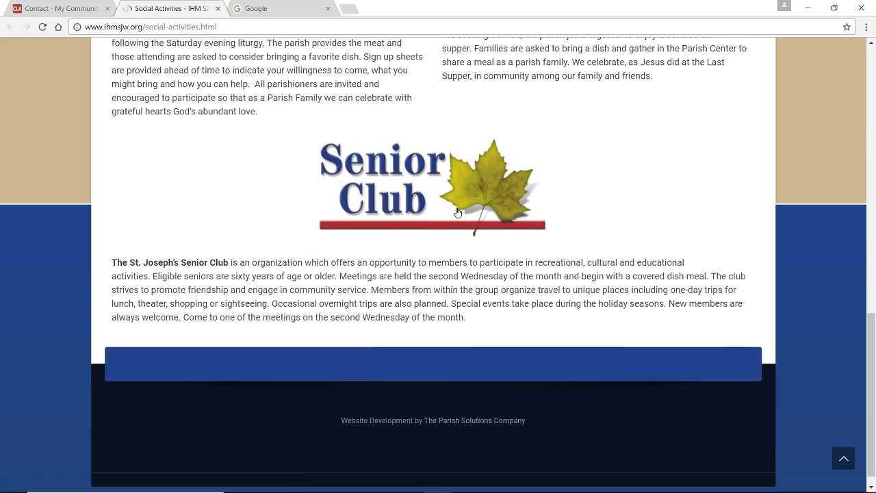
scroll(458, 212, "up", 12)
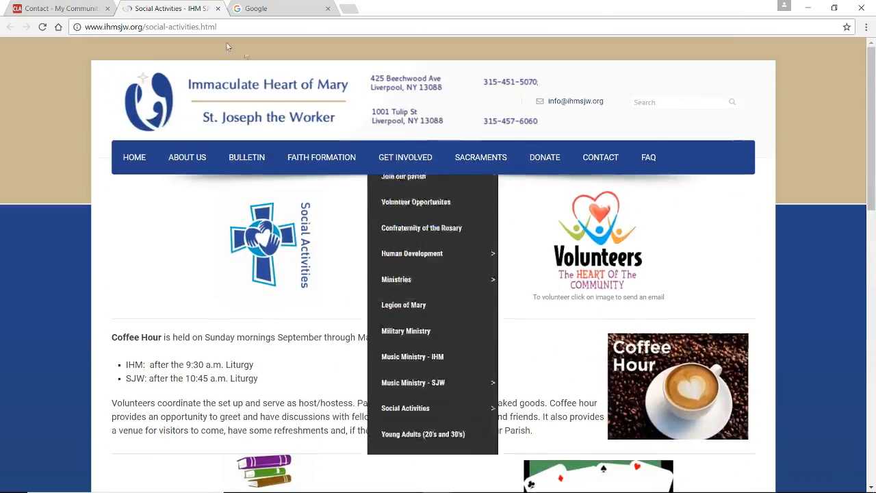
left_click(189, 28)
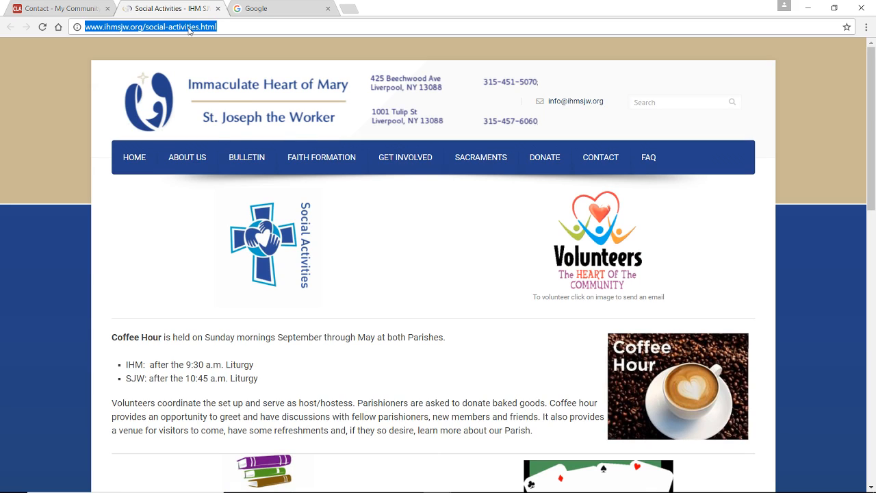
right_click(189, 30)
left_click(212, 67)
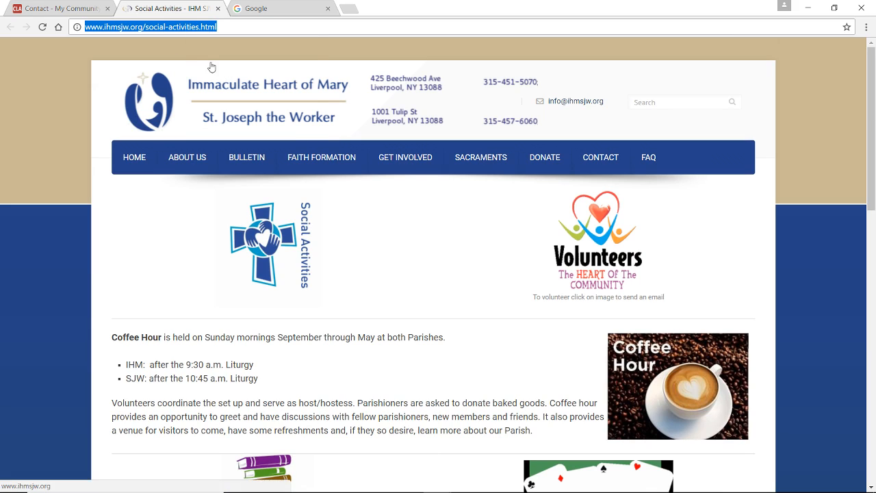
left_click(61, 8)
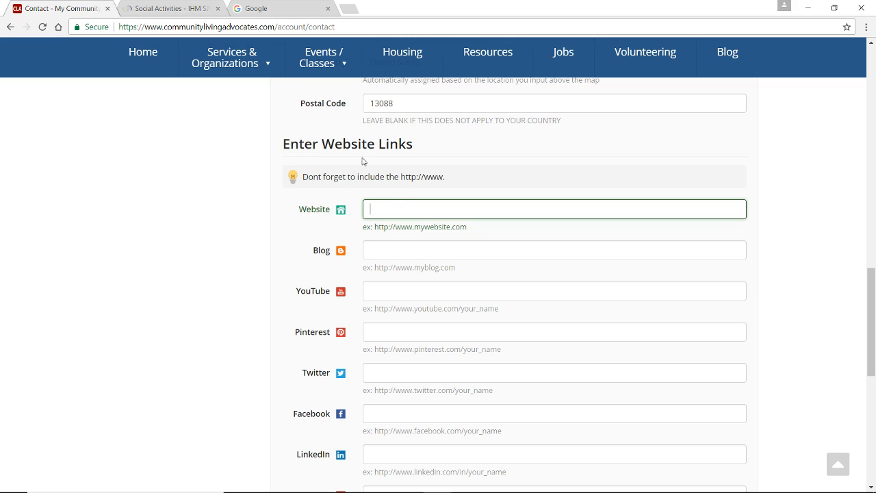
right_click(415, 208)
left_click(446, 278)
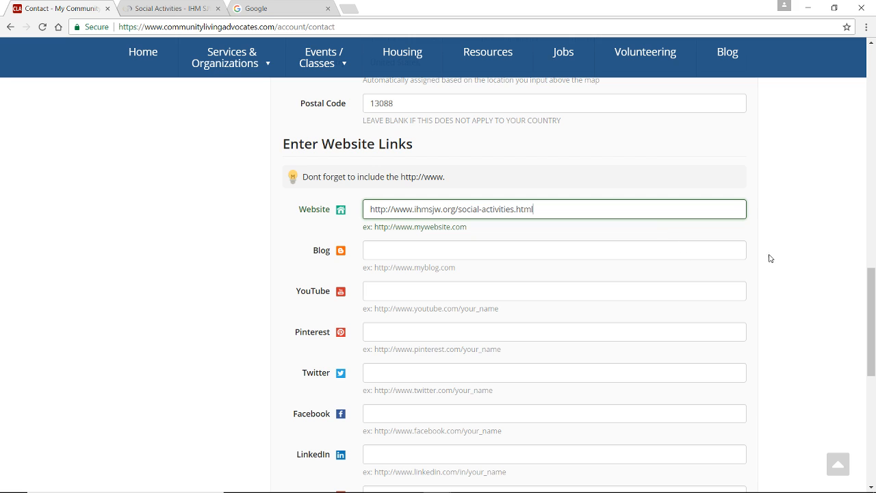
left_click_drag(870, 285, 870, 359)
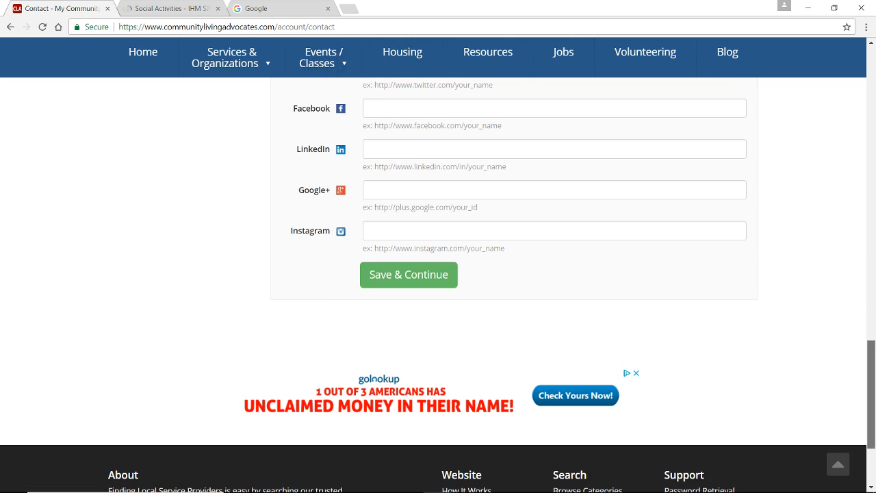
left_click(424, 283)
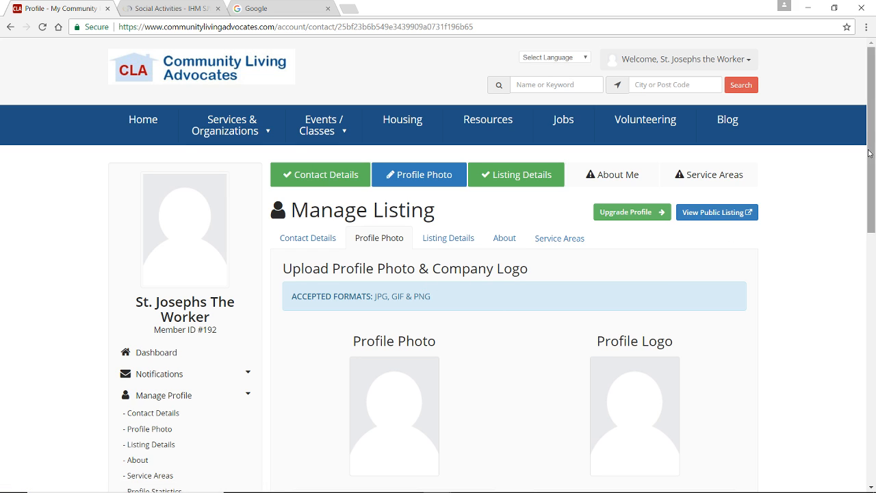
Upload the St.Josephs Senior Club image as the listing's profile logo and continue to the listing details
left_click_drag(870, 154, 870, 191)
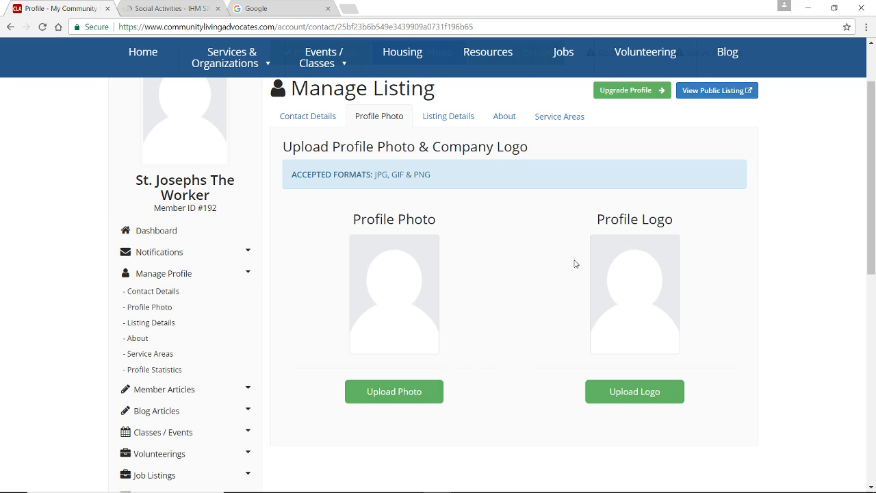
left_click(654, 401)
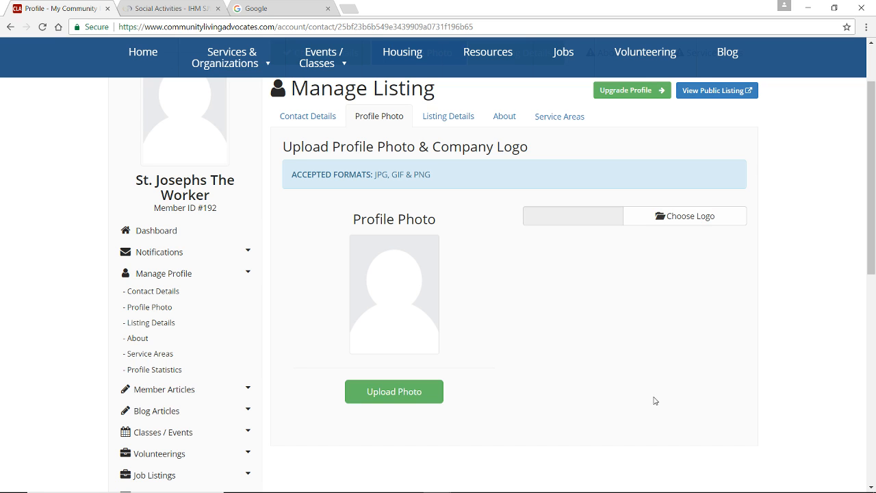
left_click(663, 217)
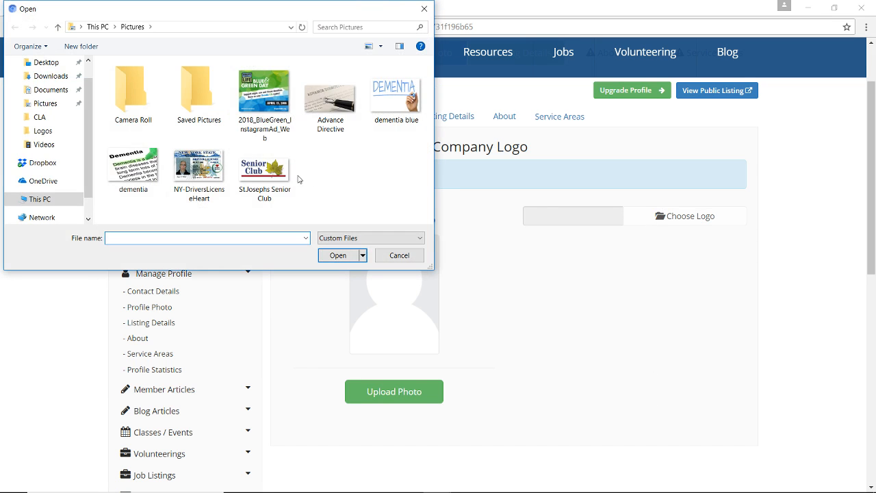
left_click(266, 173)
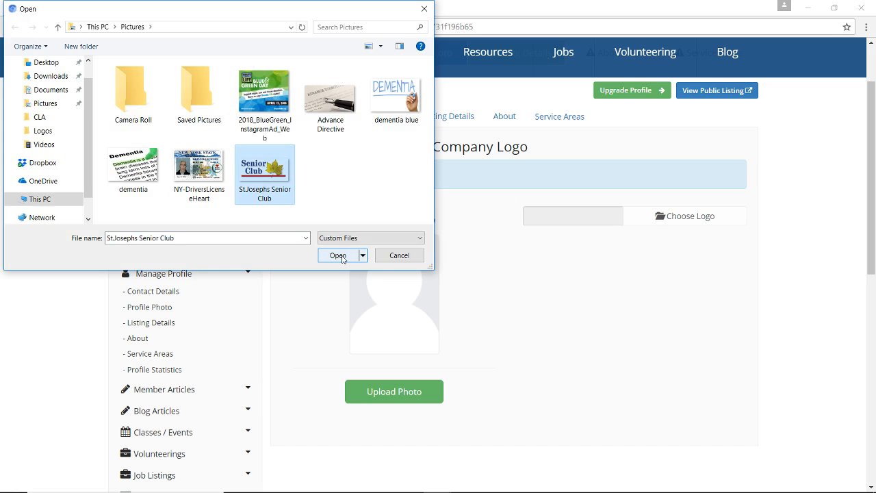
left_click(338, 255)
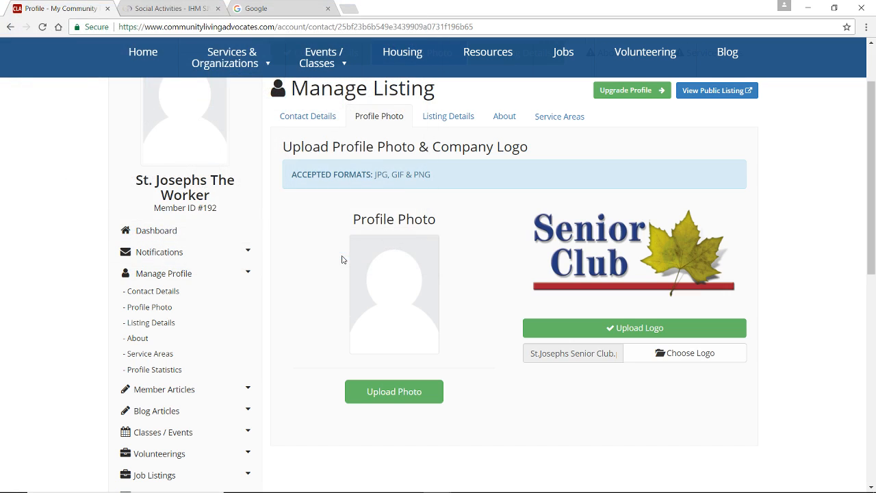
left_click(674, 328)
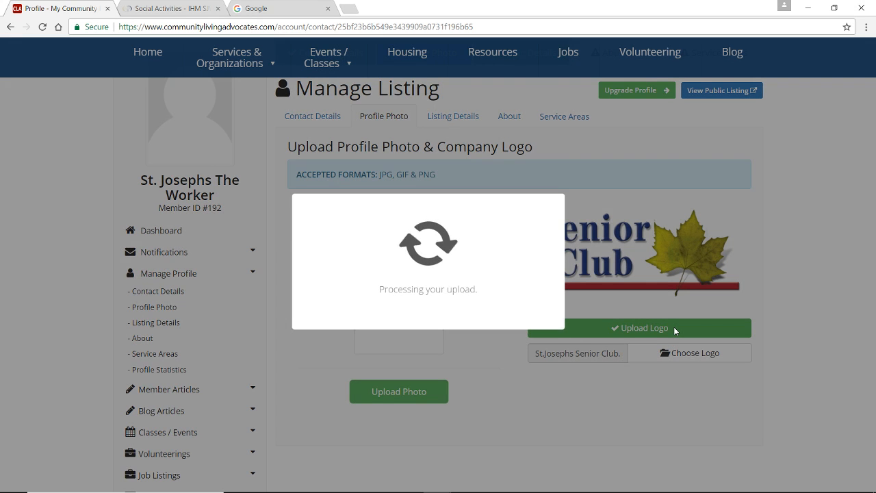
left_click(445, 332)
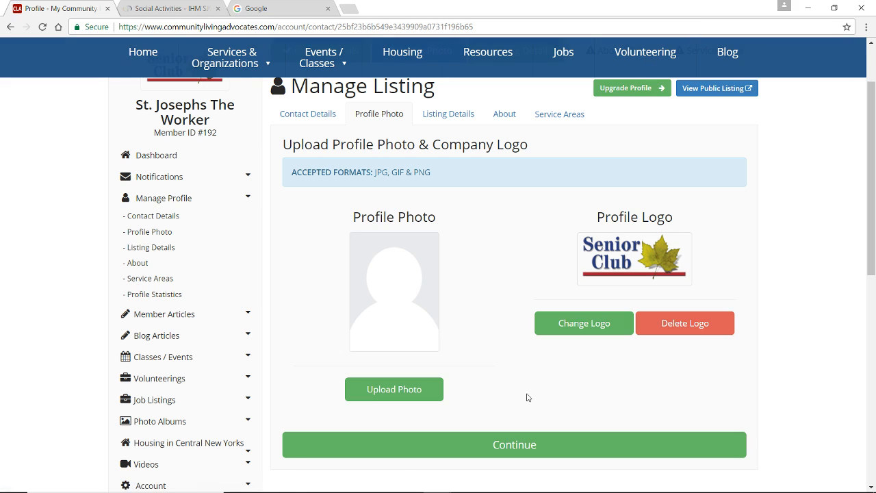
left_click(522, 451)
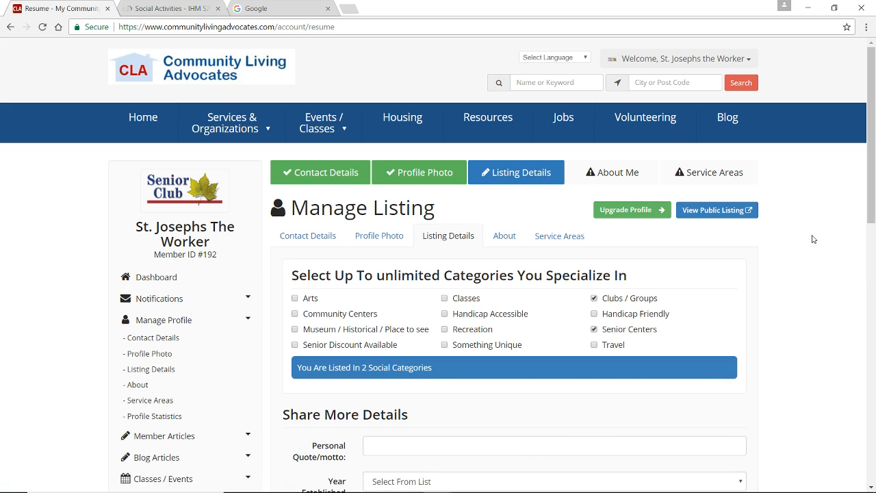
Enter "Meet on the second Wednesday each month" as the Hours of Operation and save the listing details
left_click_drag(872, 180, 871, 228)
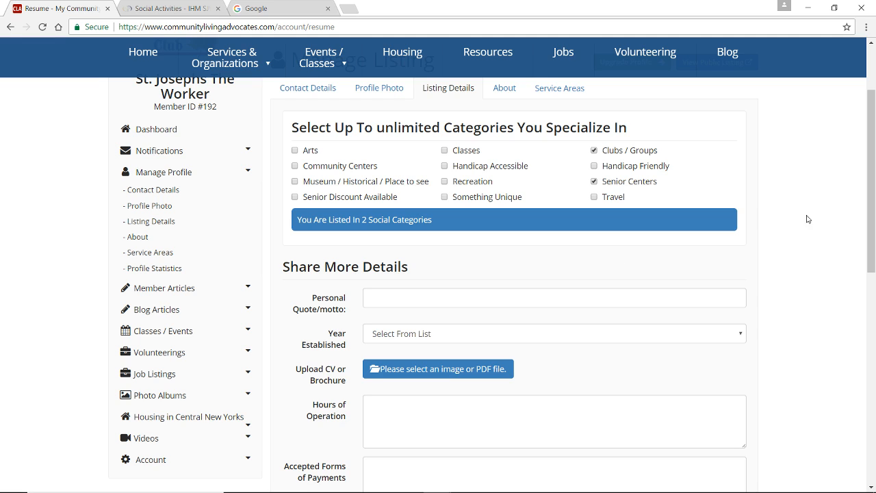
left_click_drag(869, 209, 873, 269)
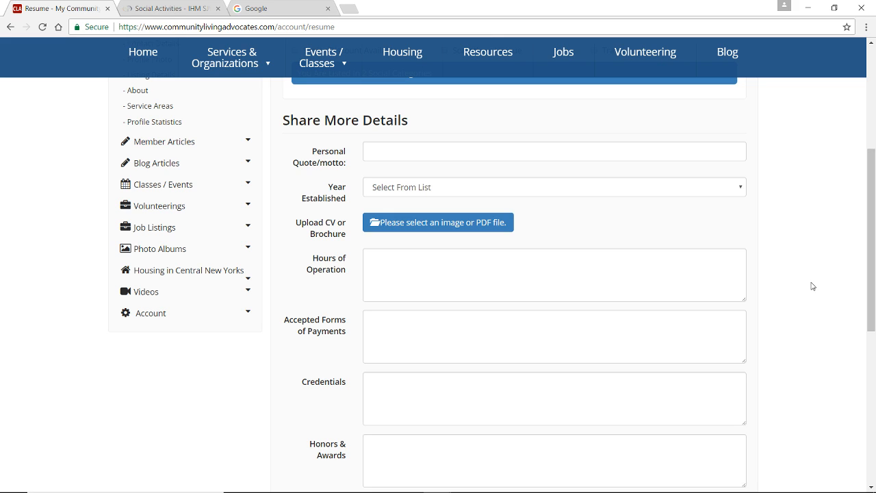
left_click(654, 279)
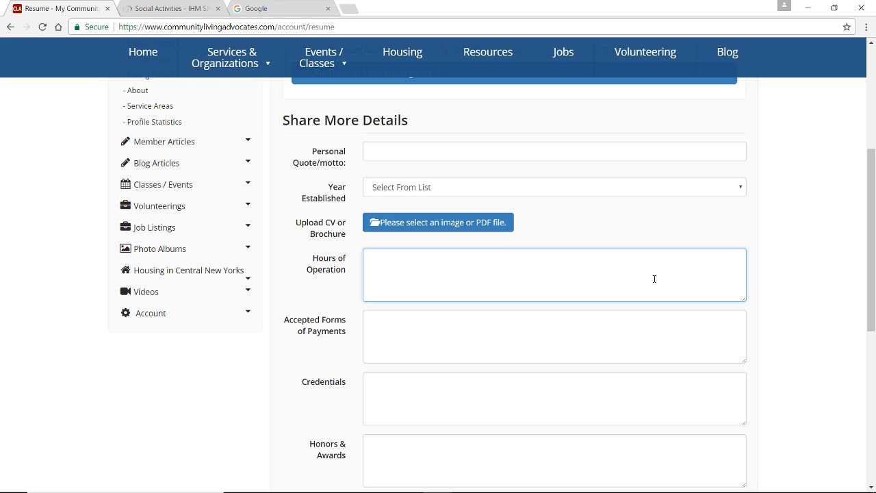
type("Meet on the second Wednesday ")
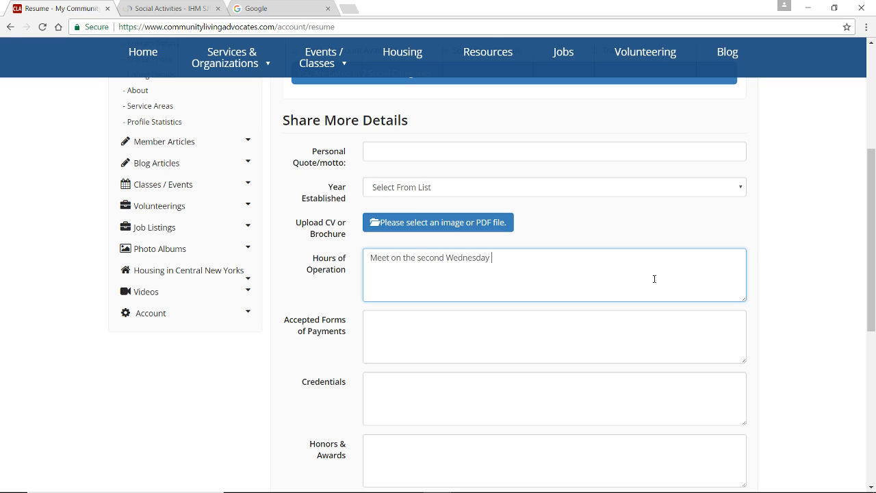
type("each month")
scroll(493, 274, "down", 2)
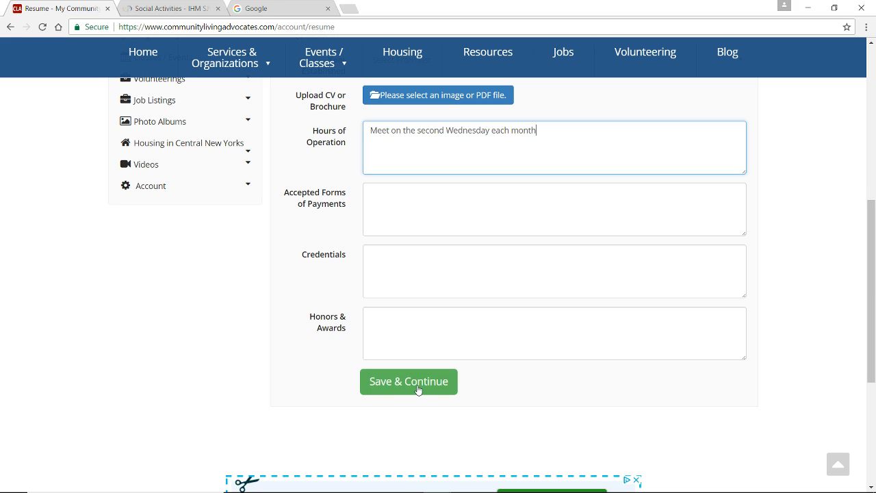
left_click(418, 390)
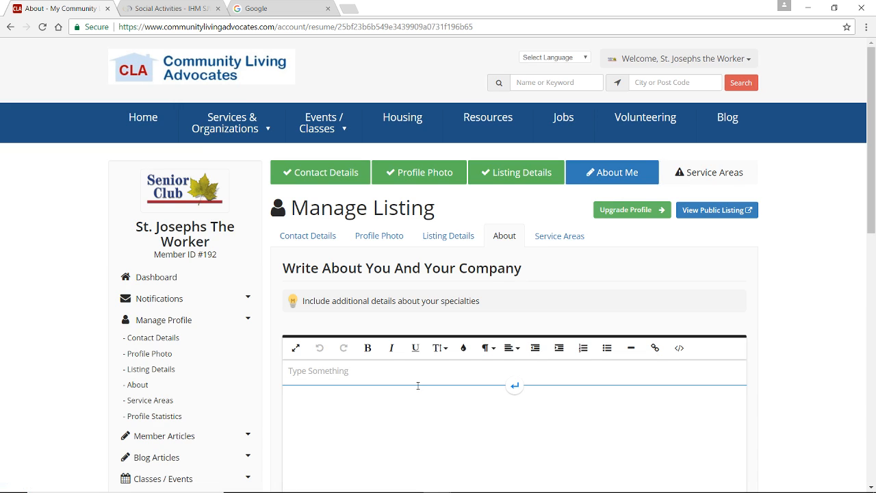
Paste the St. Joseph's Senior Club description from the open Word document into the listing's About text and save it
scroll(430, 398, "down", 2)
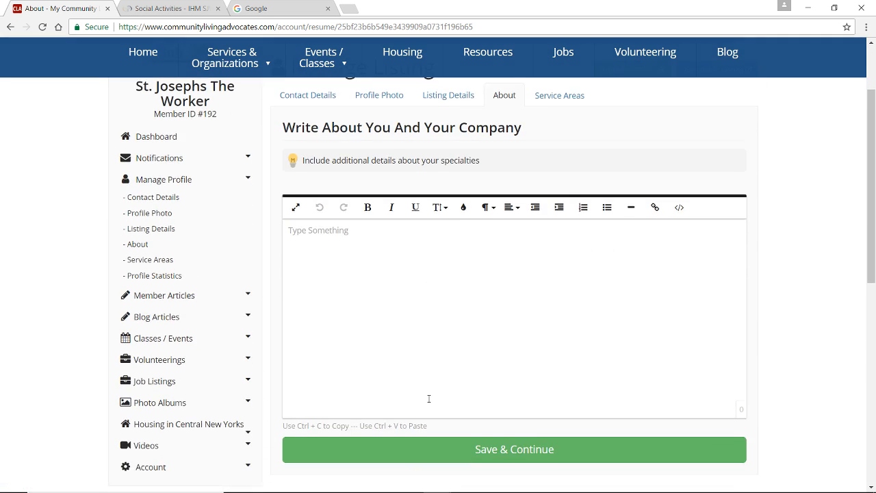
scroll(429, 399, "down", 1)
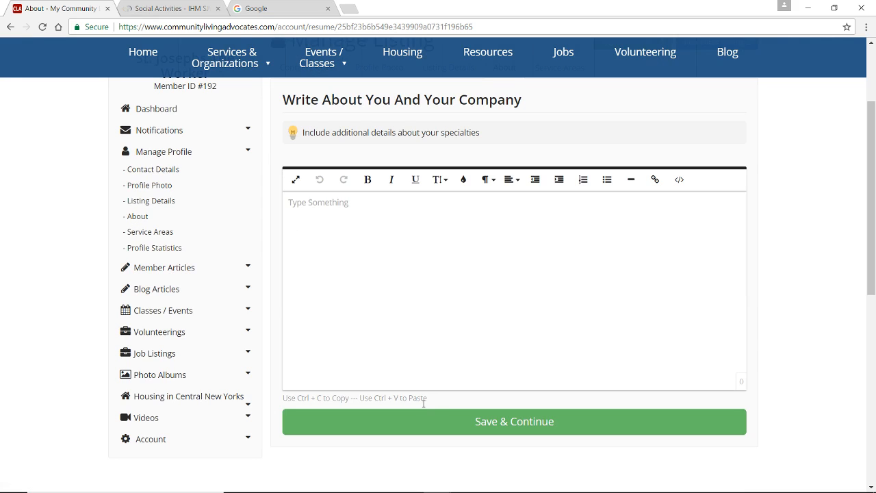
mouse_move(425, 492)
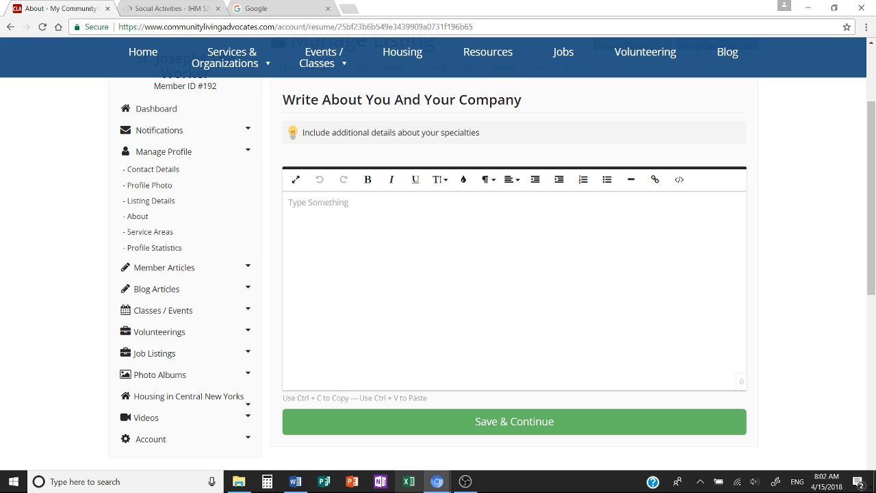
left_click(297, 483)
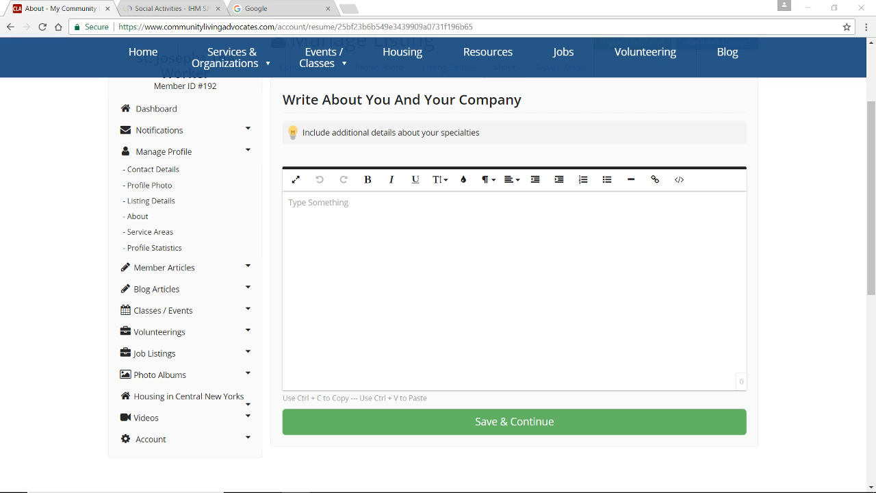
left_click(456, 256)
right_click(456, 256)
left_click(495, 321)
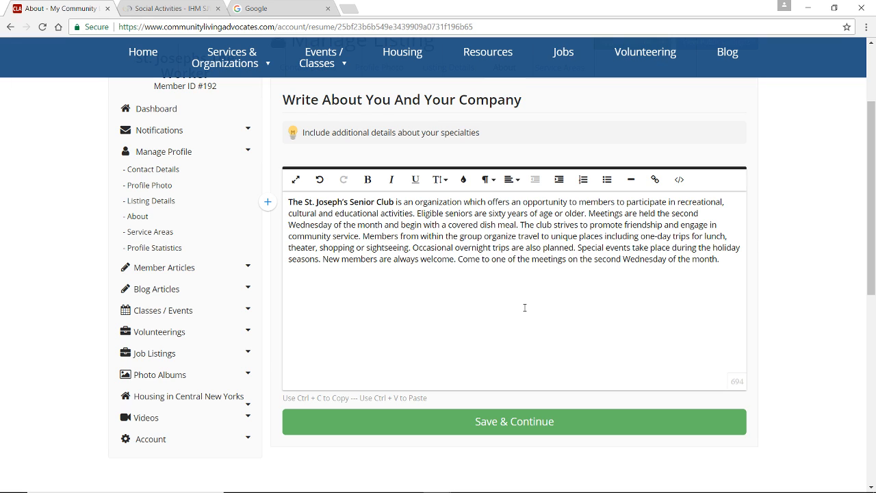
left_click(552, 425)
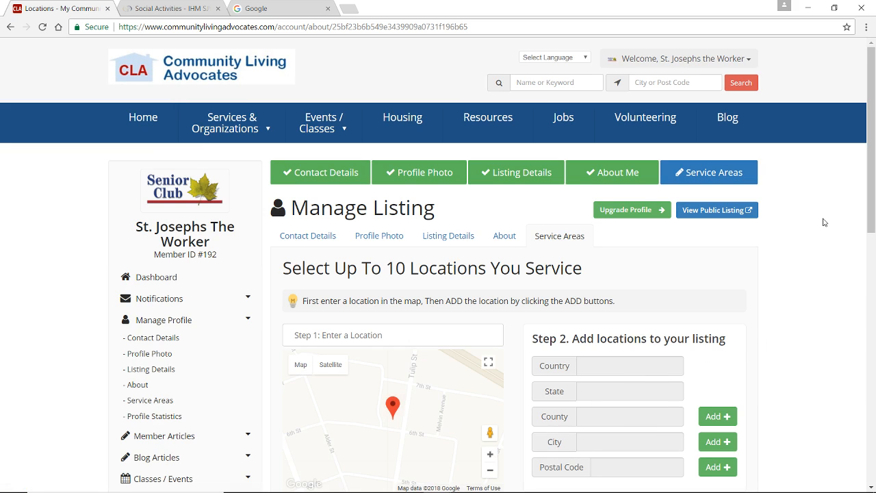
Search the service area locations for "Liver" and choose Liverpool, NY, USA
mouse_move(873, 200)
left_mouse_down()
mouse_move(871, 225)
mouse_move(864, 194)
left_mouse_up()
left_click(386, 336)
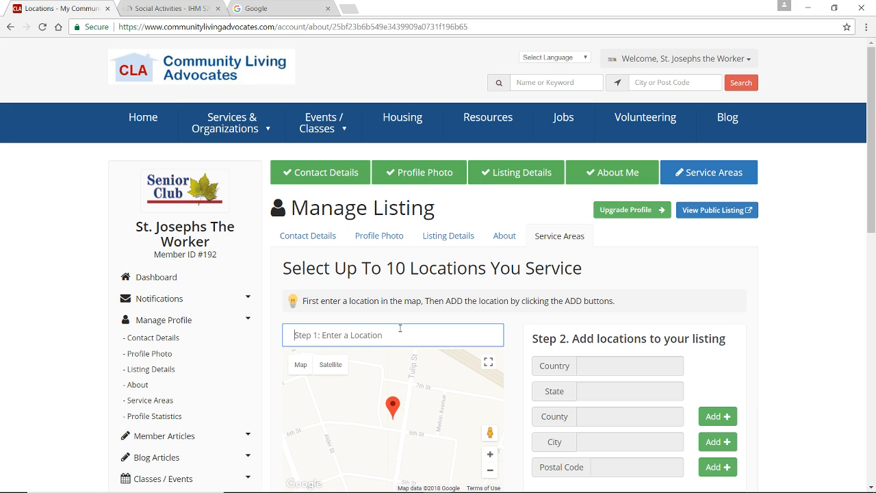
type("Liver")
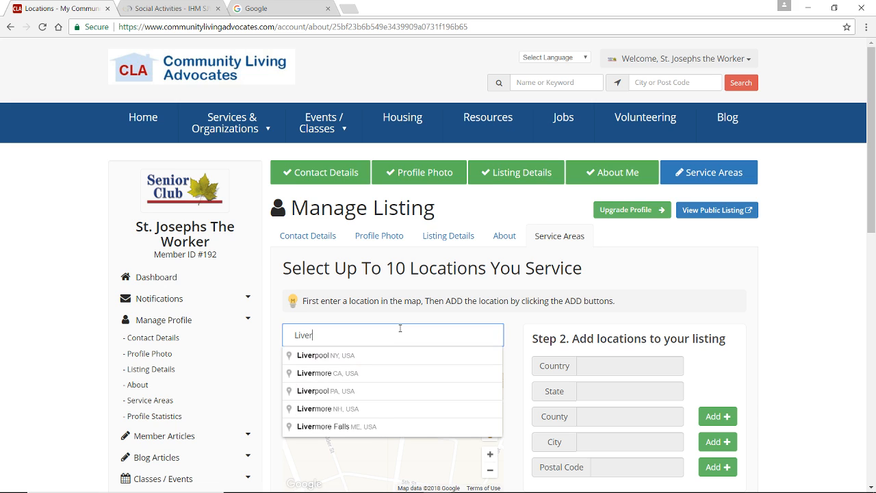
left_click(409, 355)
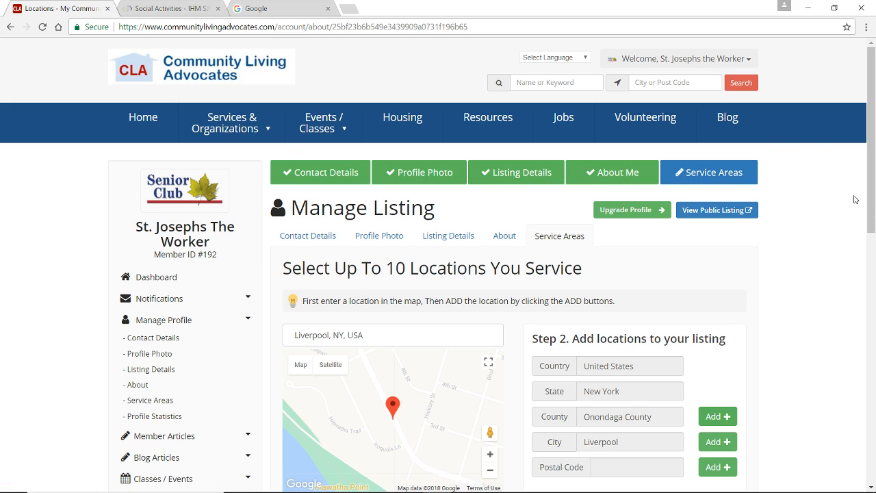
Review the service locations assigned to the listing and open its public page
scroll(869, 207, "down", 3)
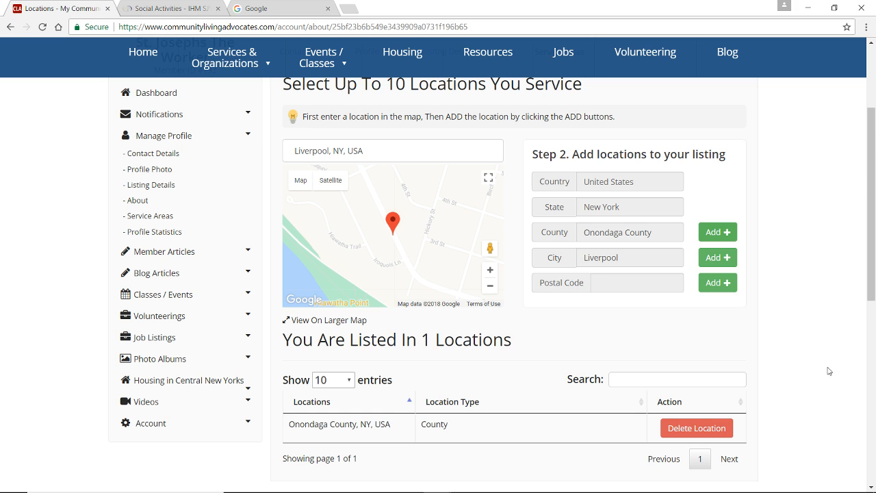
left_click_drag(868, 294, 872, 254)
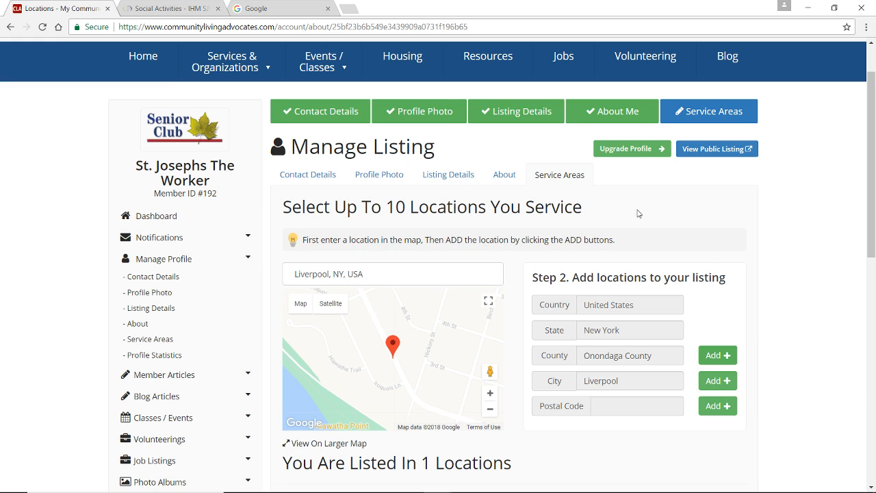
left_click(707, 151)
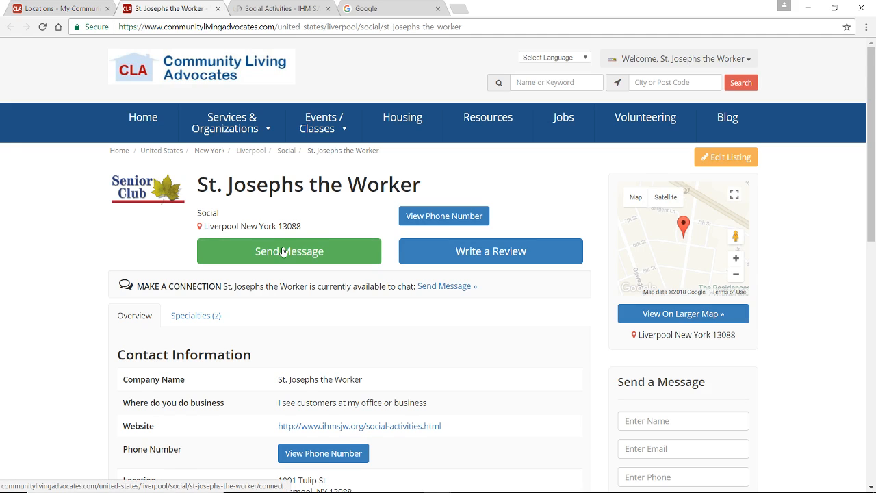
Reveal the phone number on the public listing and review its contact information, hours of operation and description
left_click(445, 216)
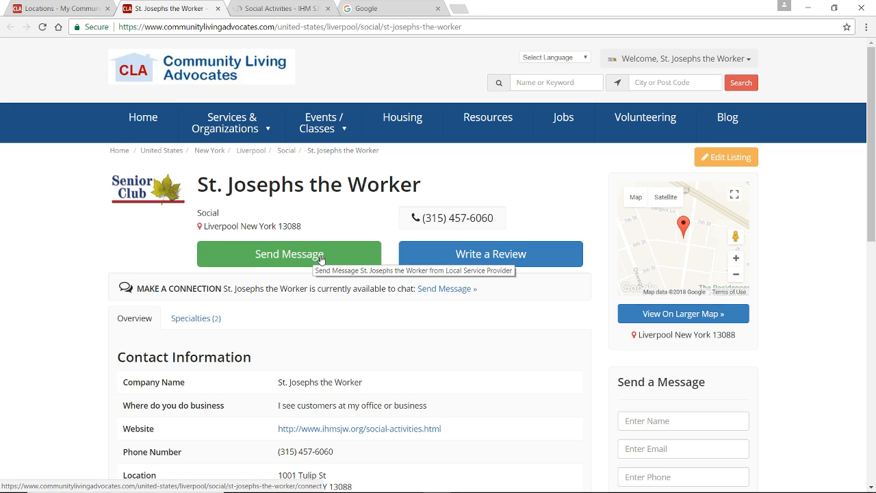
scroll(320, 280, "down", 3)
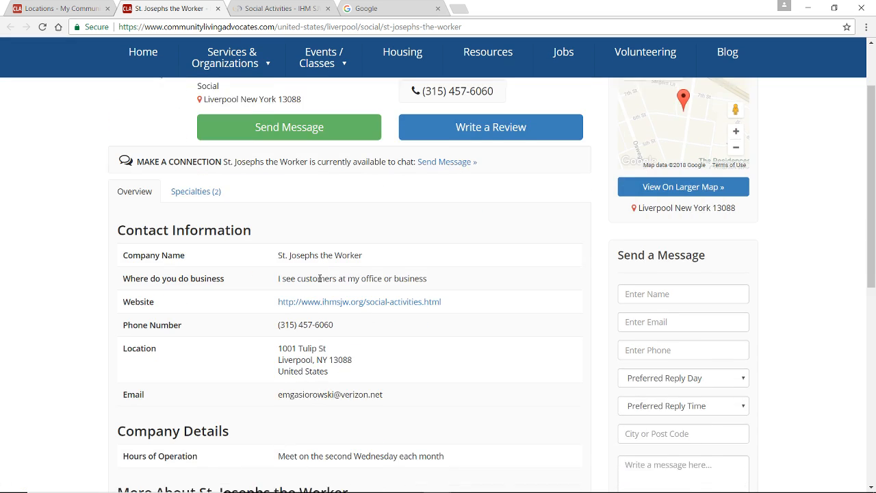
scroll(319, 280, "down", 1)
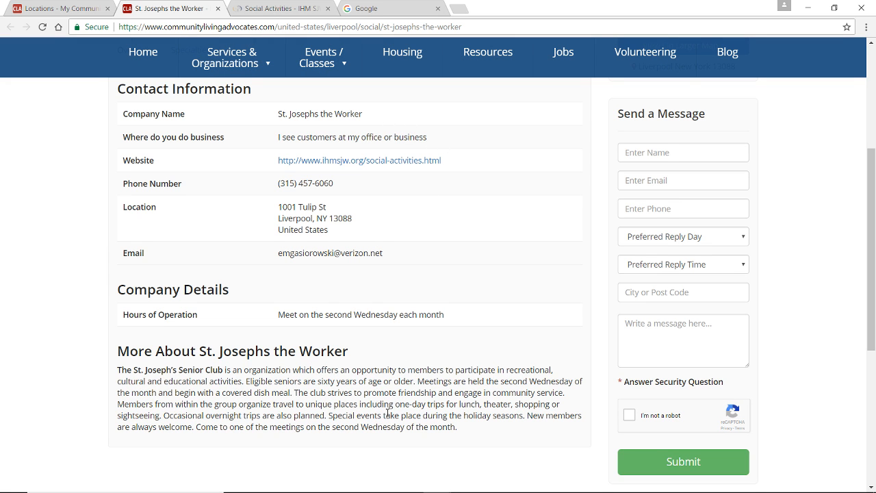
scroll(388, 414, "up", 3)
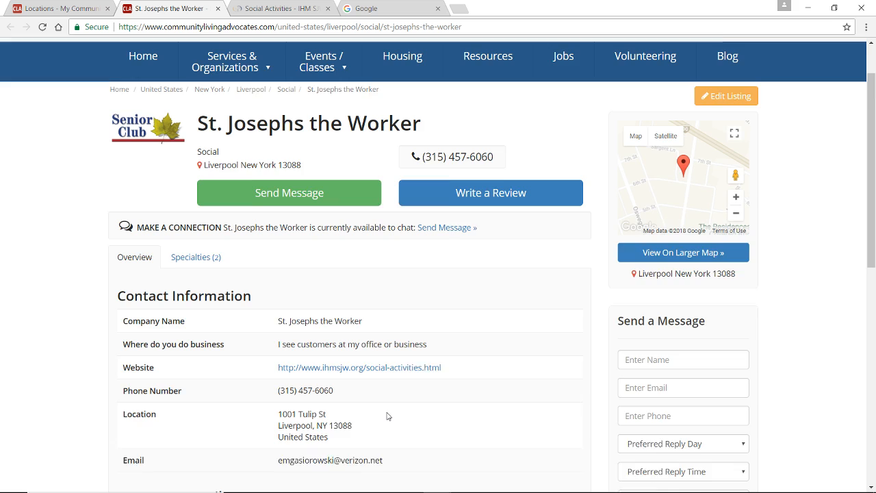
scroll(388, 415, "up", 1)
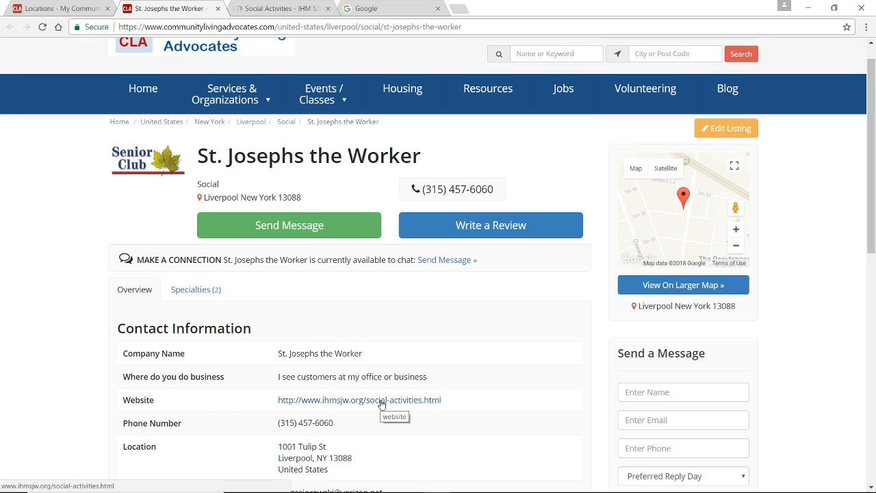
Open the listing's website link, look over the parish's Social Activities page down to the Senior Club section, and return to the public listing
left_click(381, 401)
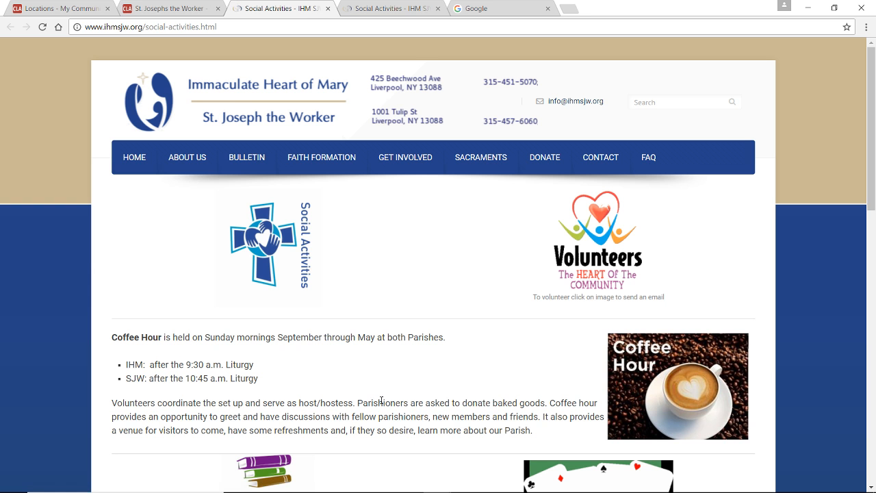
scroll(382, 401, "down", 8)
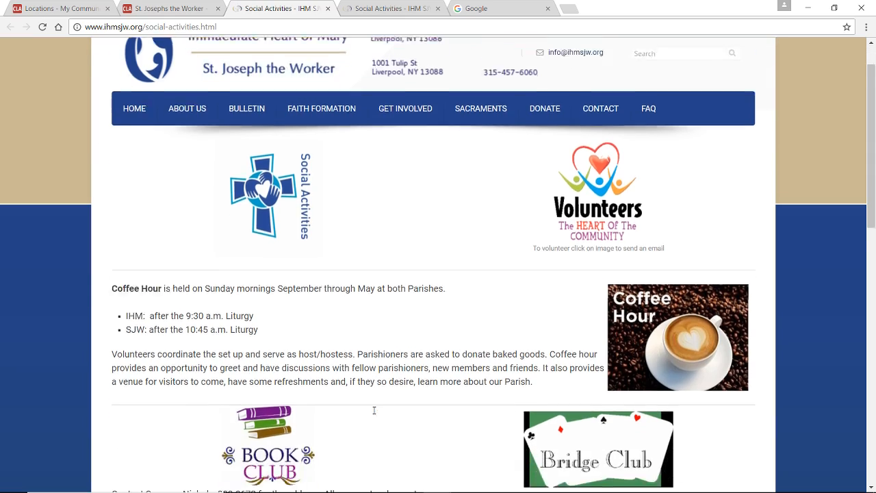
scroll(375, 413, "down", 3)
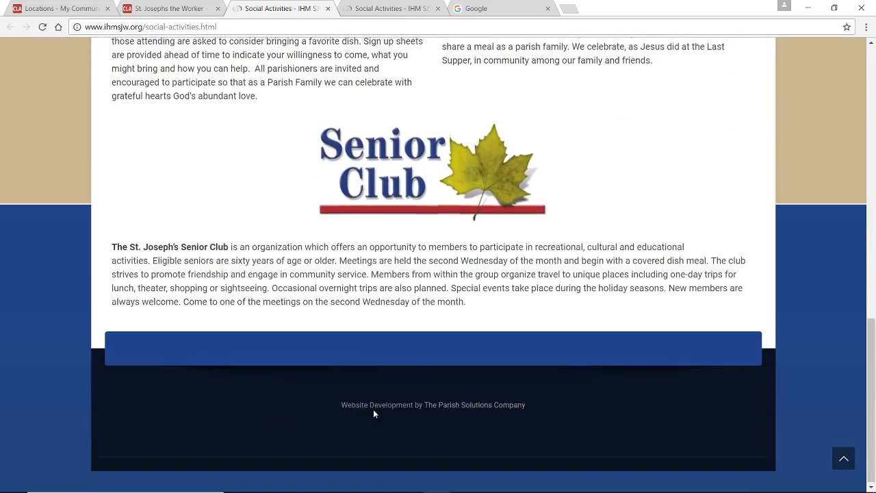
scroll(374, 411, "up", 12)
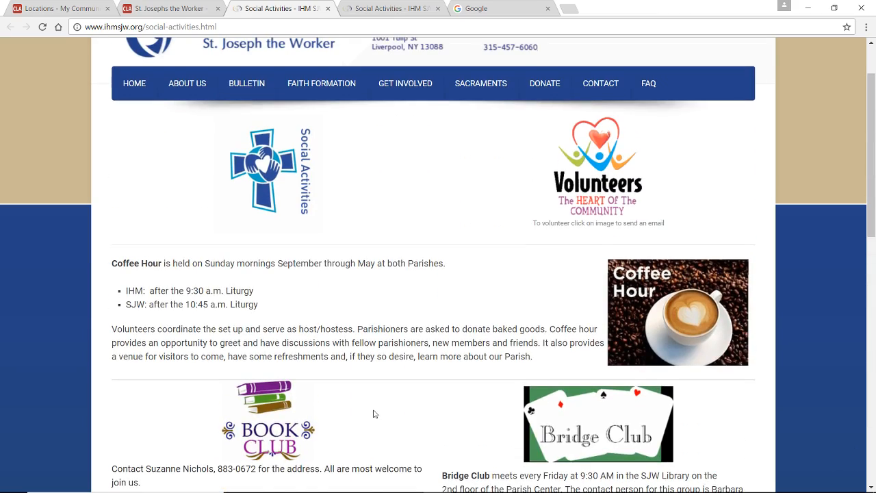
scroll(374, 413, "up", 2)
left_click(144, 9)
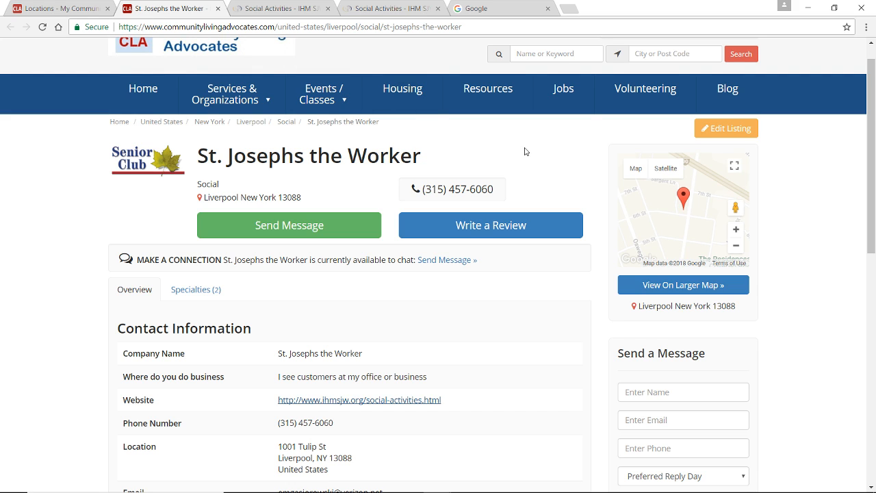
scroll(525, 152, "up", 1)
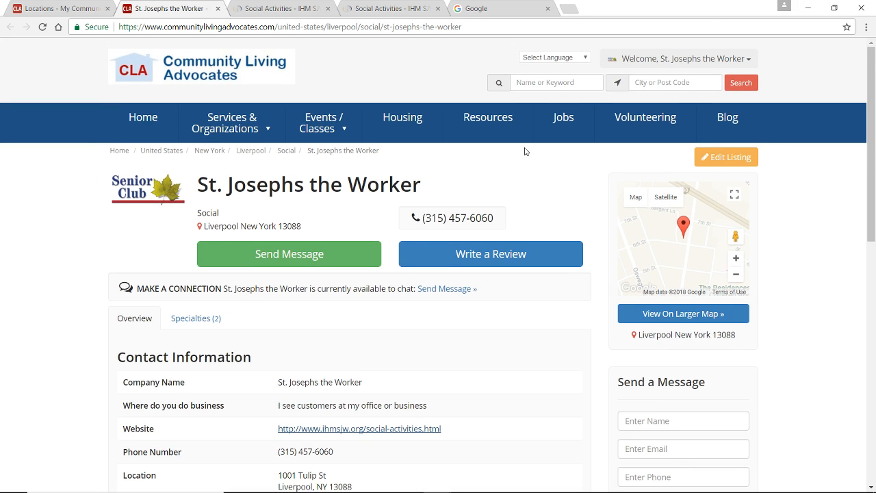